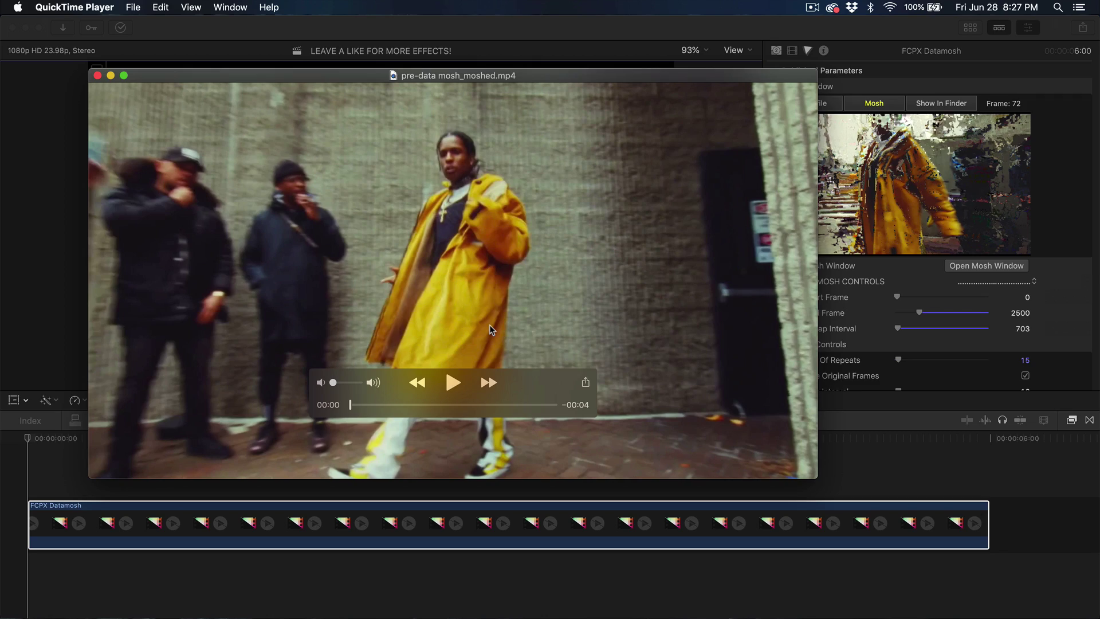
- Play the pre-data mosh_moshed.mp4 preview in QuickTime Player, then return to Final Cut Pro
left_click(449, 387)
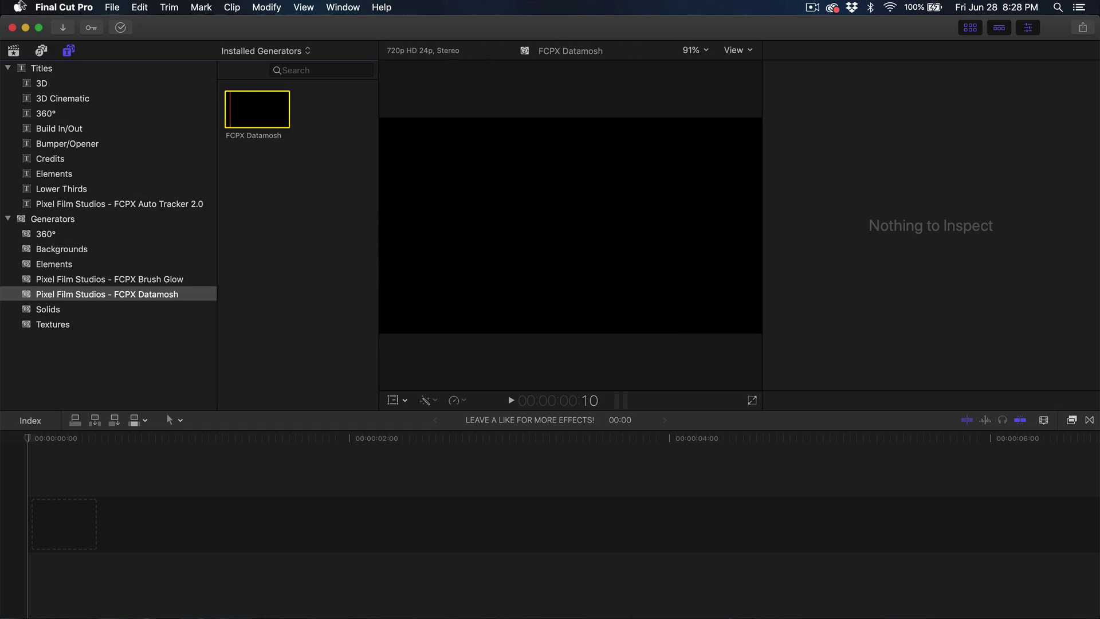
left_click(20, 5)
- Dismiss the About dialog and drag the FCPX Datamosh generator from Generators into the timeline
left_click(72, 21)
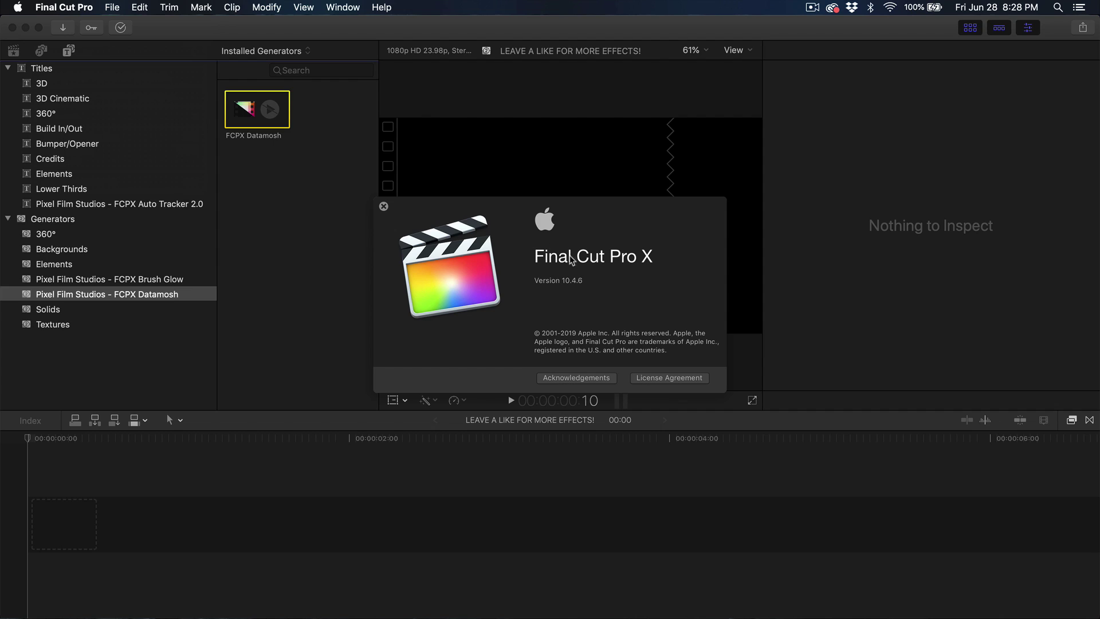
left_click(384, 207)
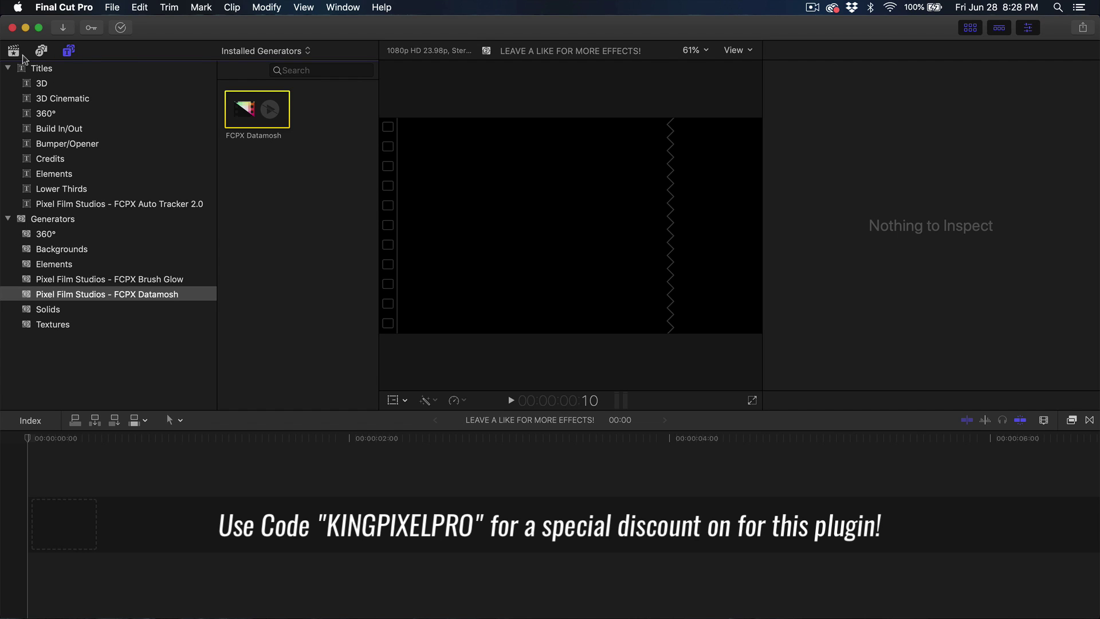
left_click(65, 54)
left_click(65, 53)
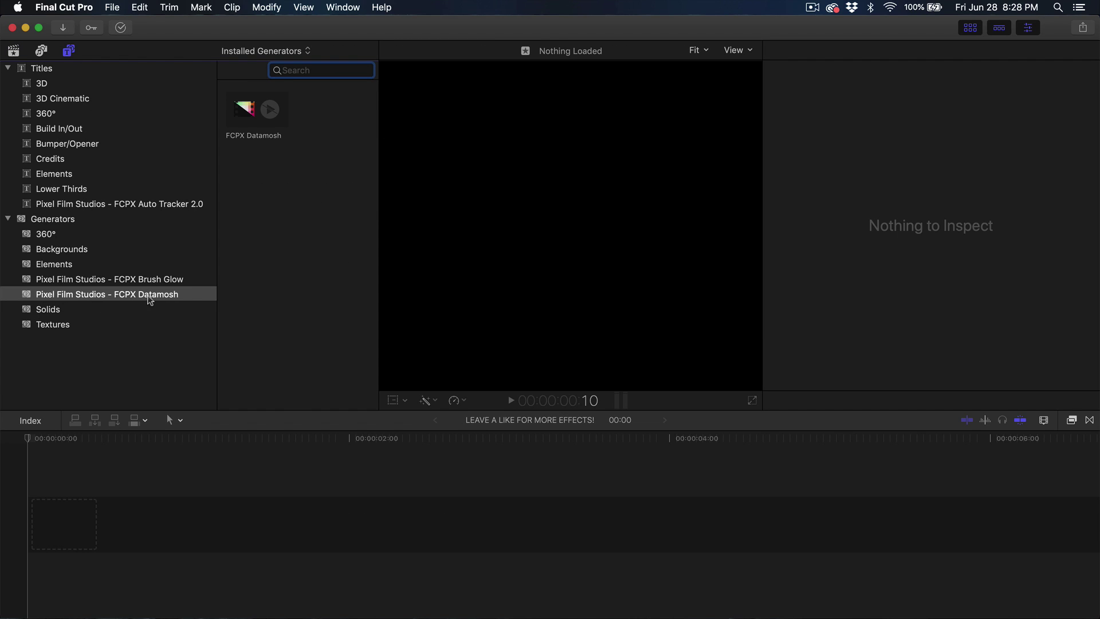
left_click(253, 112)
left_click_drag(253, 113, 140, 484)
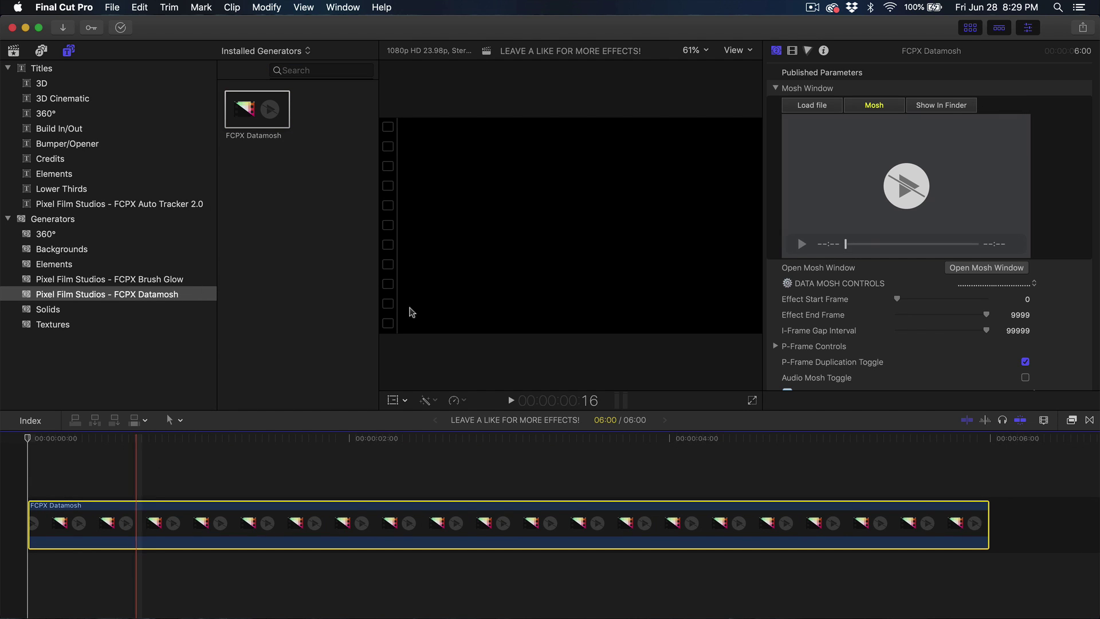
- Load pre-data mosh.mov from the Desktop into the Datamosh generator's Mosh Window
left_click(971, 28)
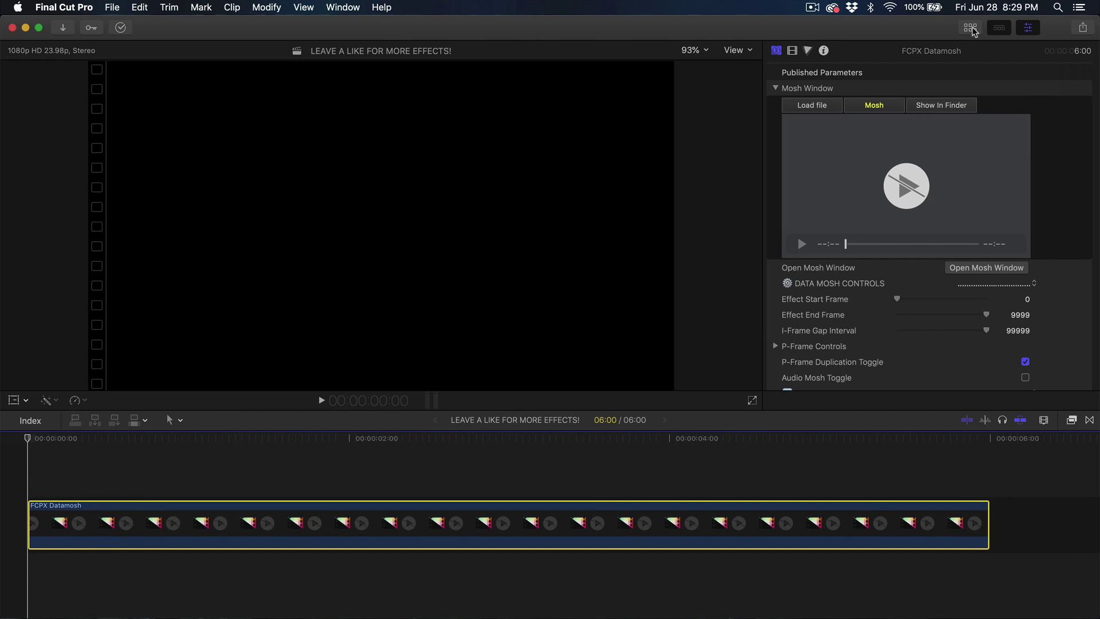
left_click(813, 105)
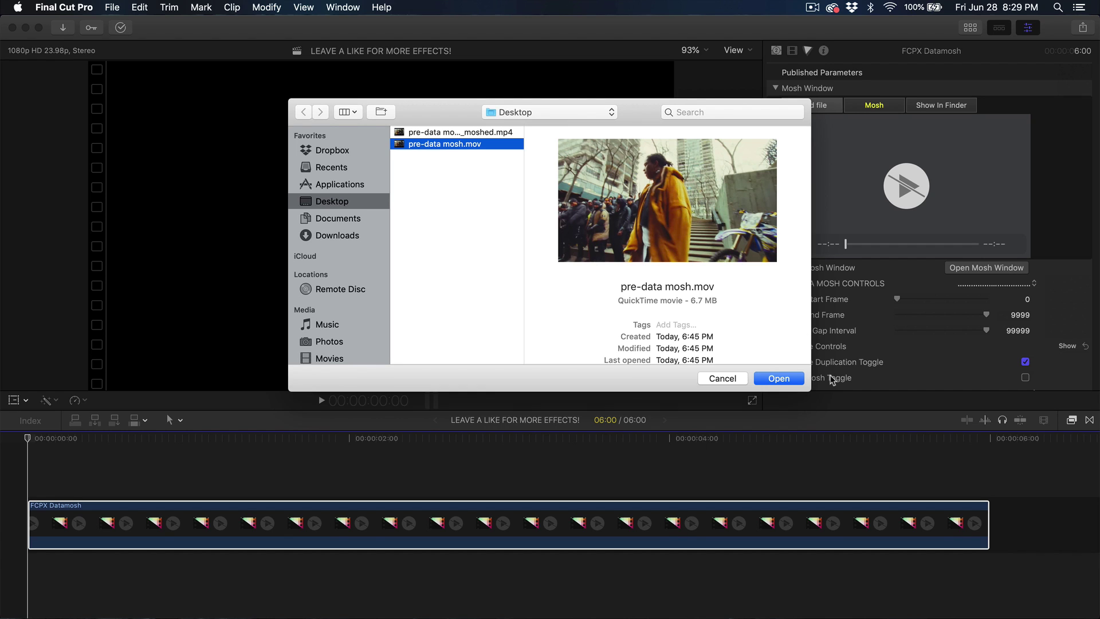
left_click(772, 379)
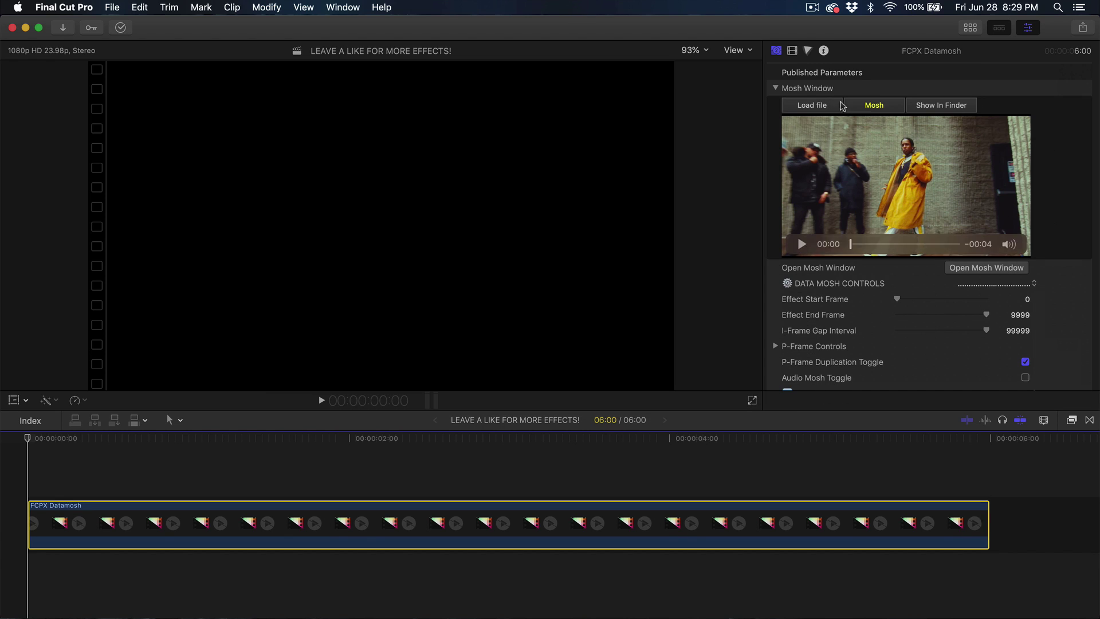
left_click(820, 106)
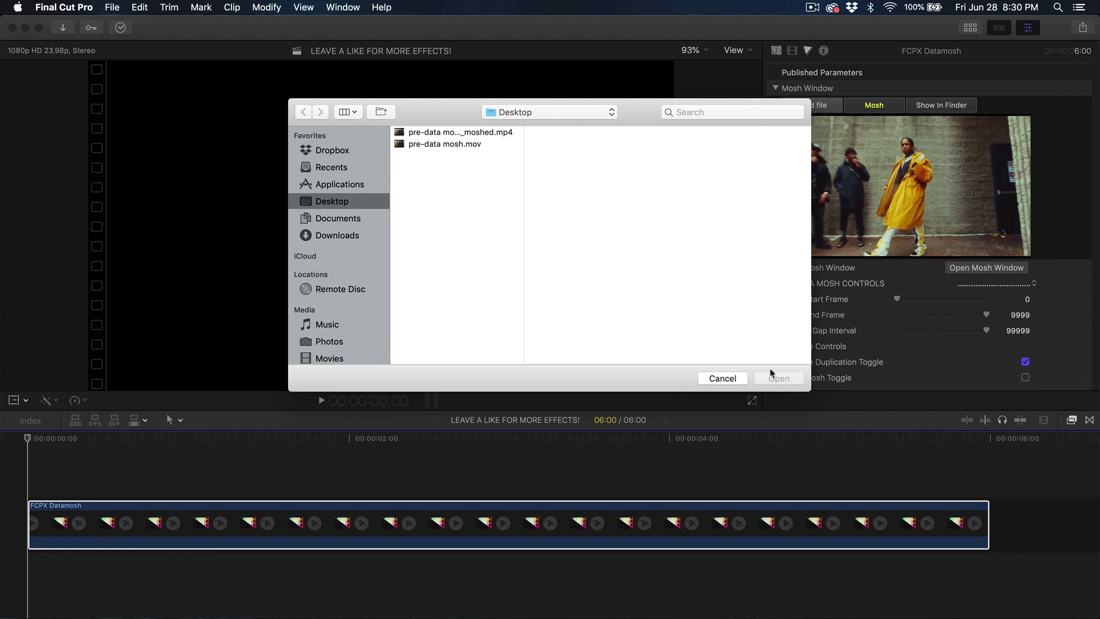
left_click(736, 379)
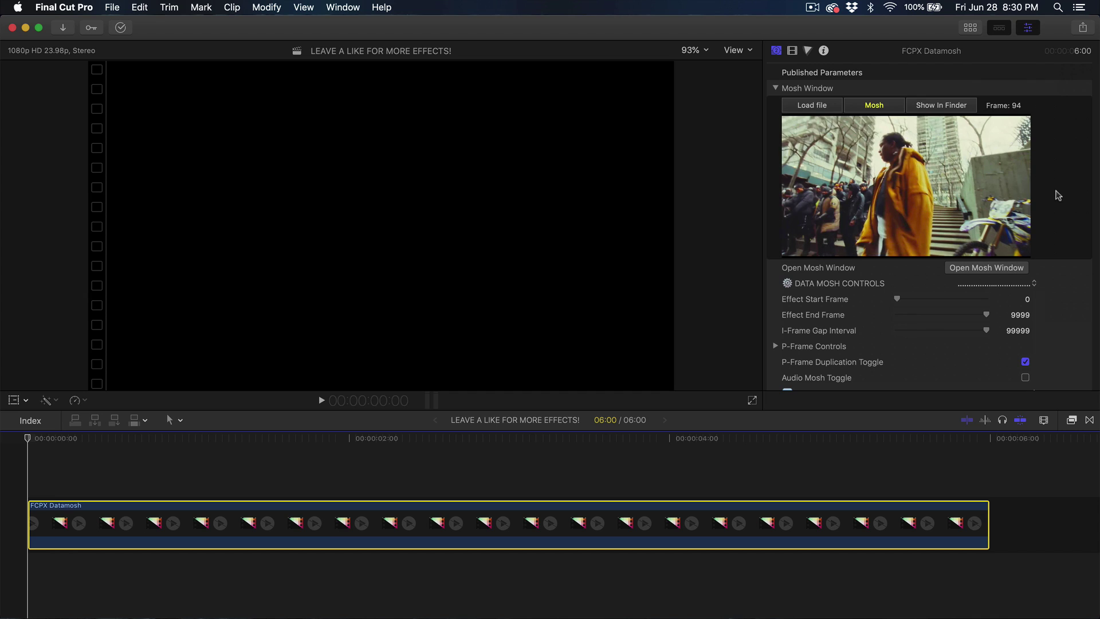
scroll(1056, 247, "down", 5)
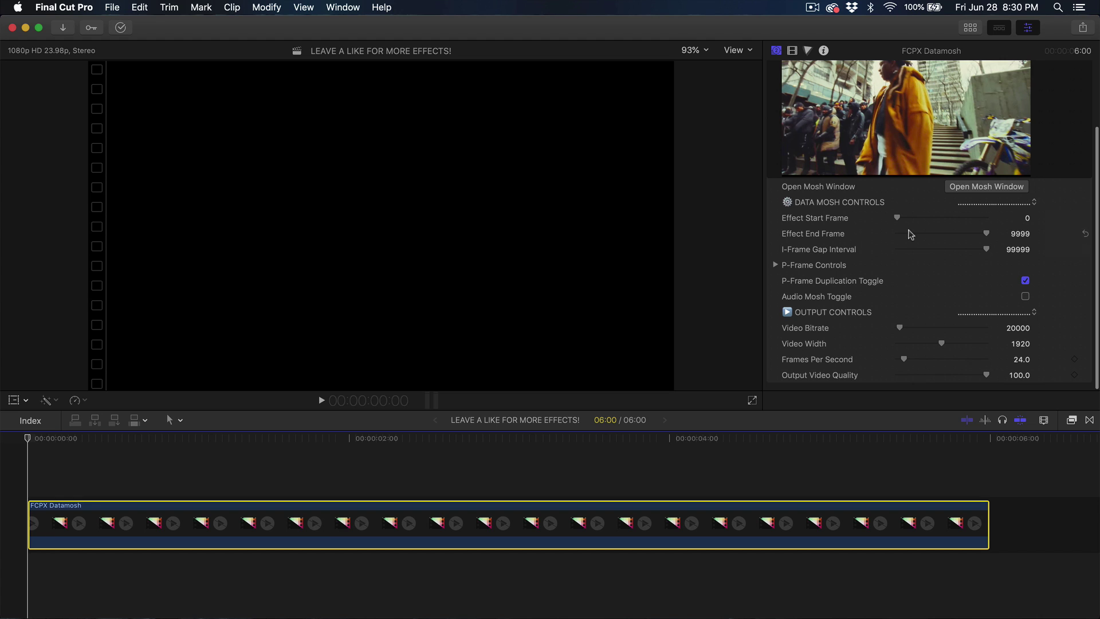
scroll(1050, 147, "up", 4)
left_click(1014, 81)
type("1")
key("Return")
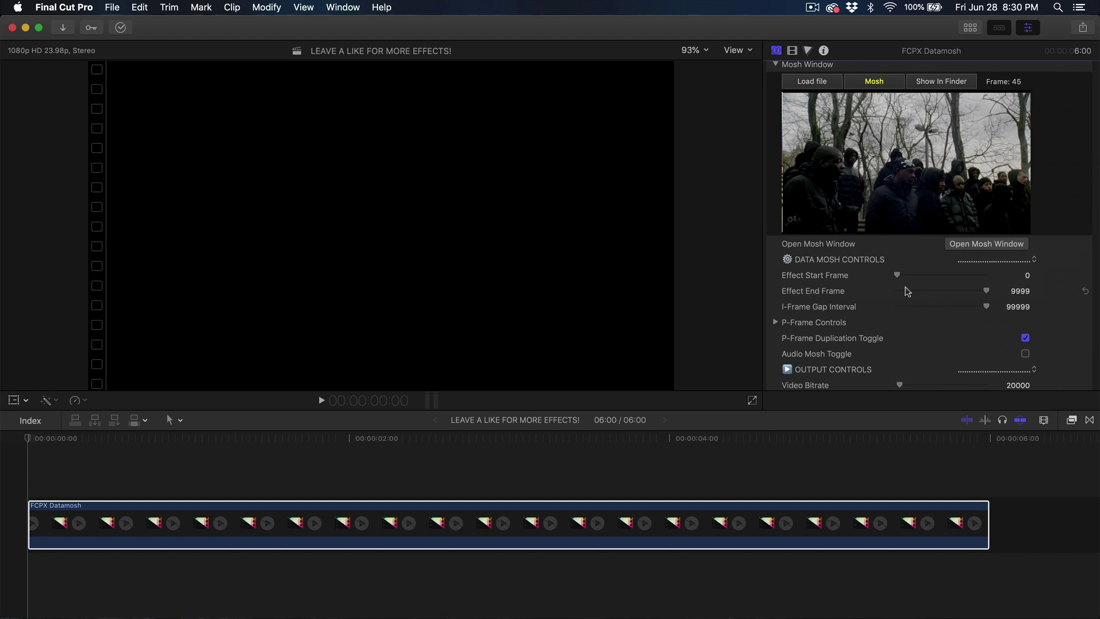
left_click(1027, 276)
type("45")
left_click(1021, 291)
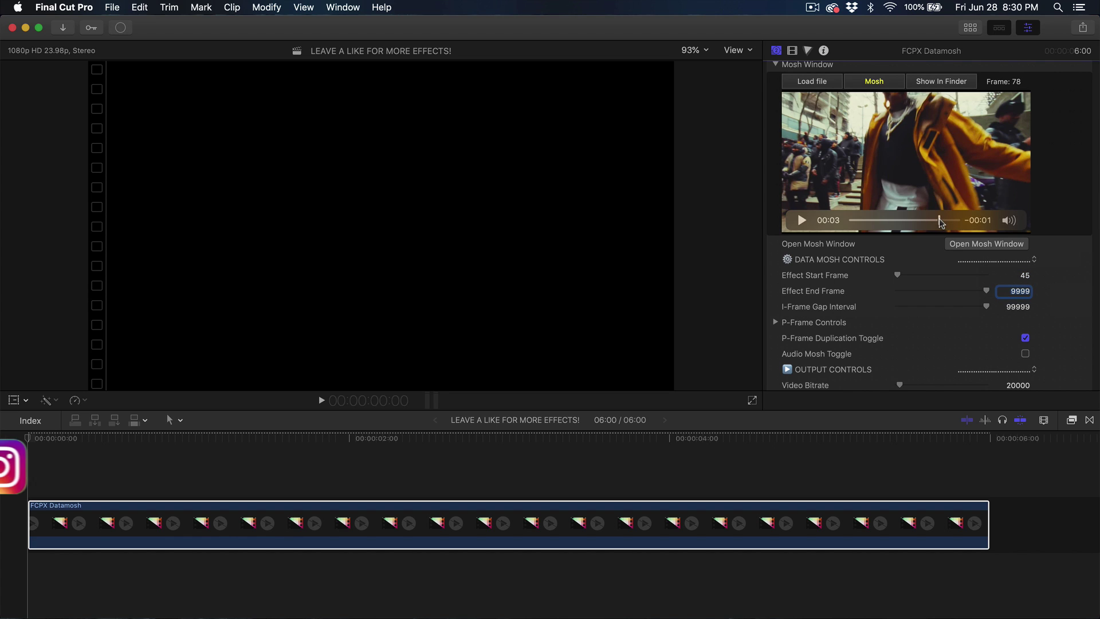
type("78")
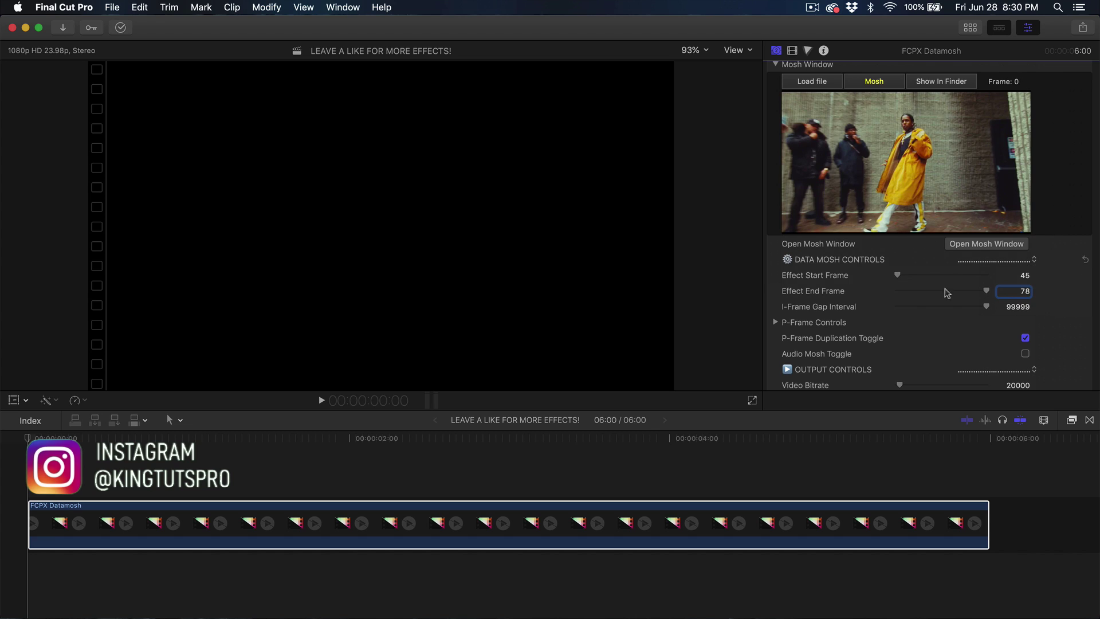
left_click(1024, 276)
left_click_drag(897, 276, 893, 276)
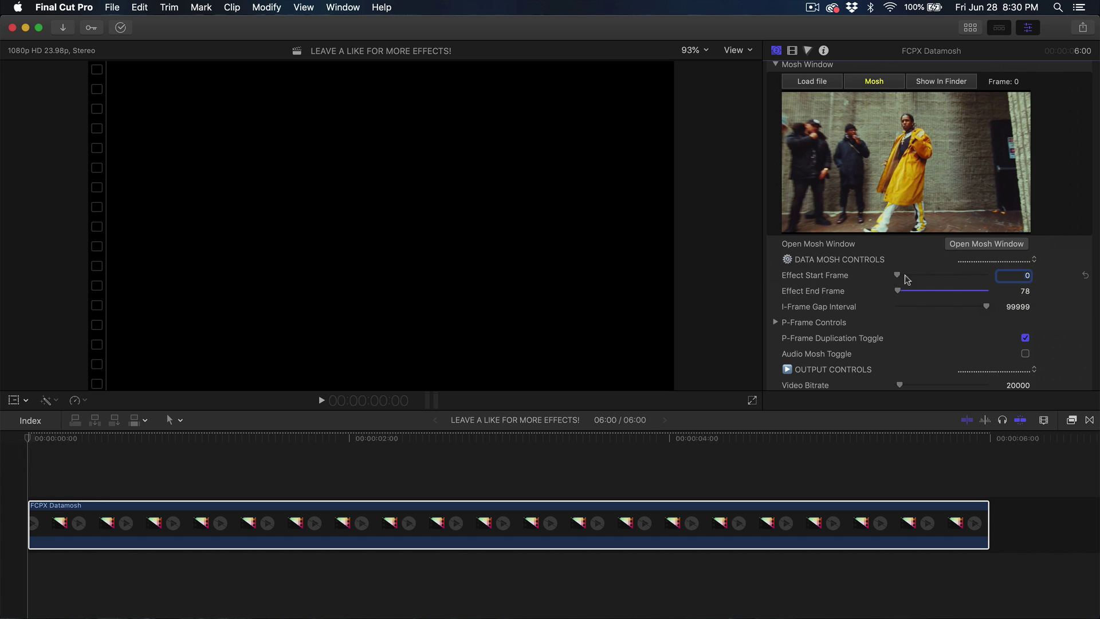
left_click(1024, 291)
left_click_drag(979, 294, 1088, 294)
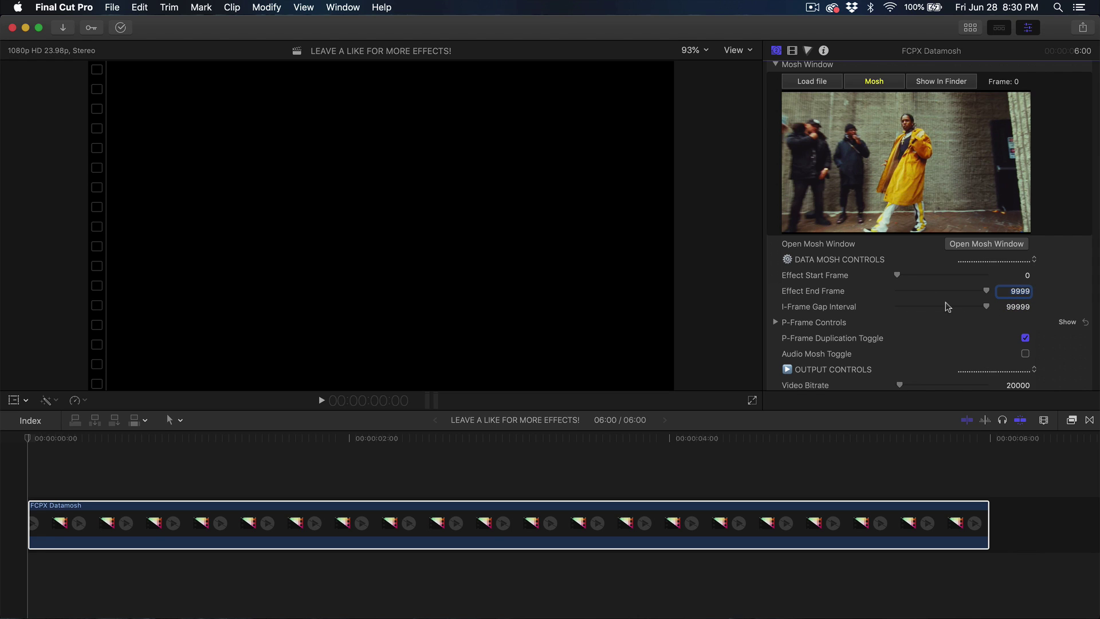
- Set the Datamosh I-Frame Gap Interval to 700
scroll(860, 337, "down", 2)
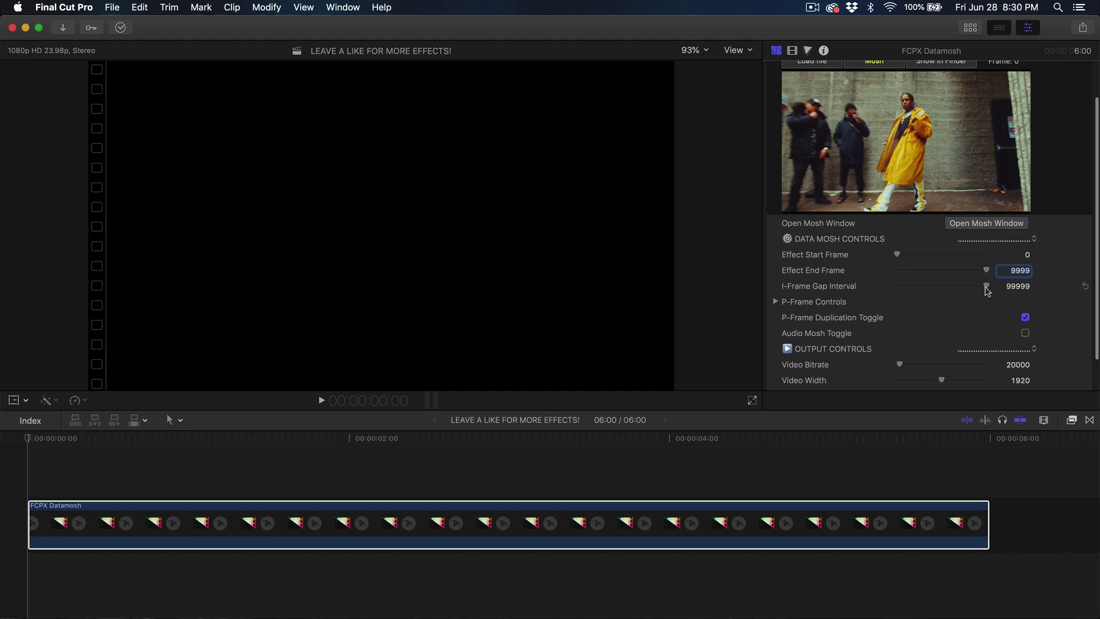
key("Tab")
type("7")
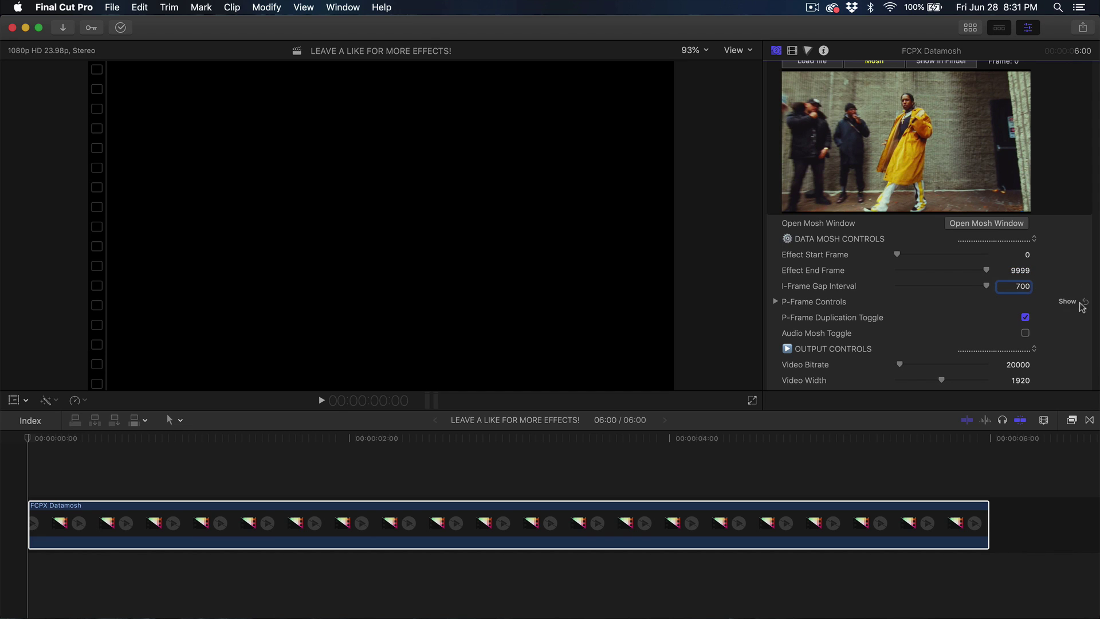
key("Tab")
scroll(945, 286, "down", 2)
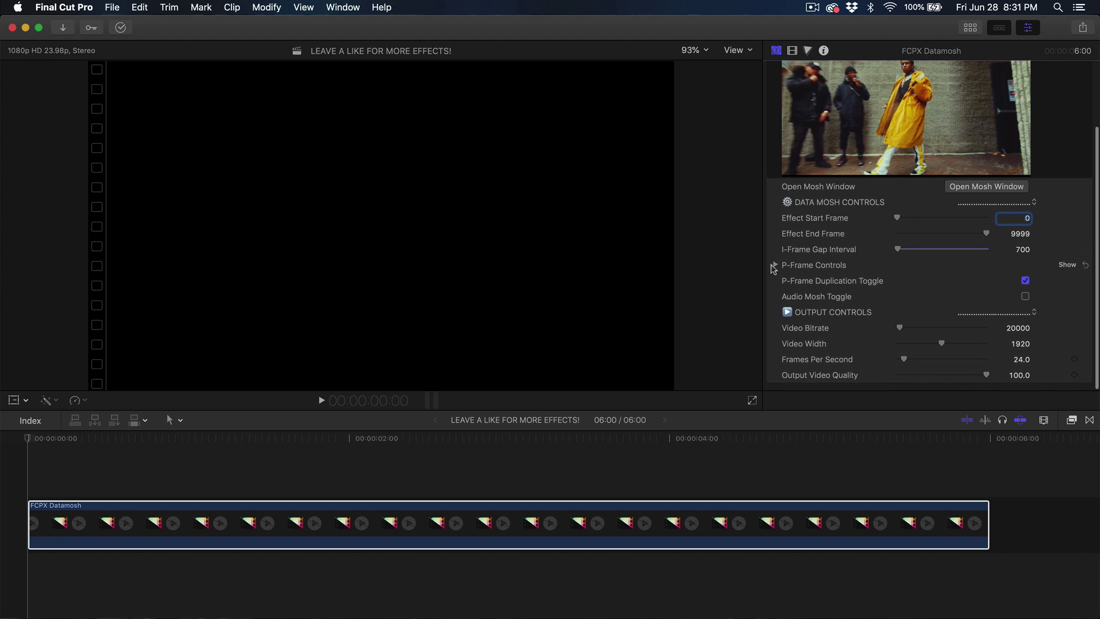
- Expand P-Frame Controls and set Number Of Repeats to 10 and P-Frame Interval to 15
left_click(775, 265)
scroll(813, 278, "down", 2)
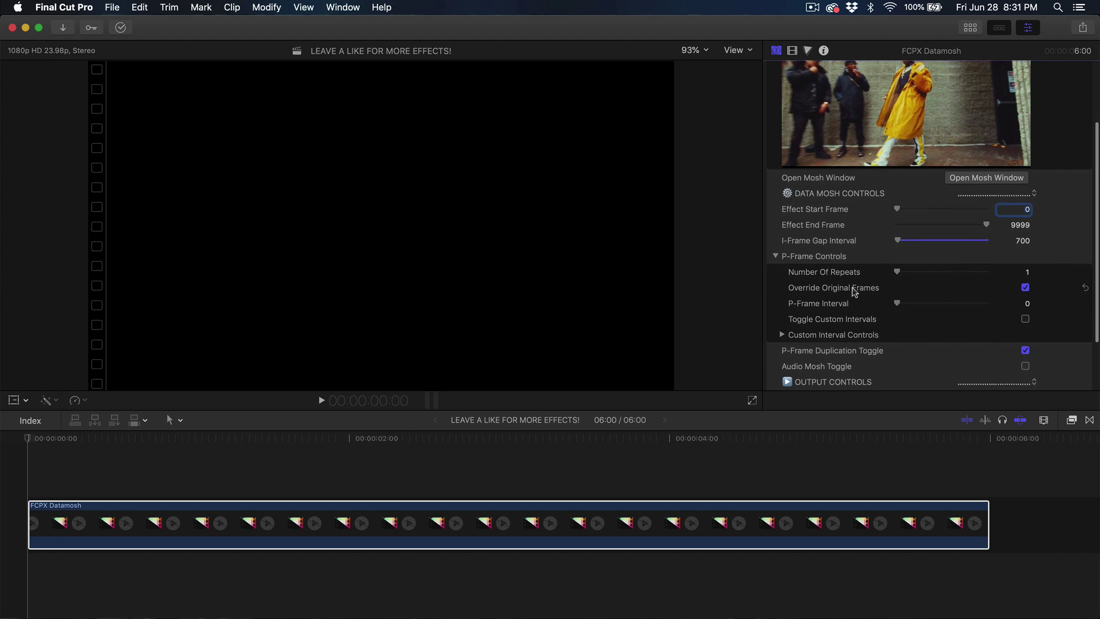
left_click(1026, 270)
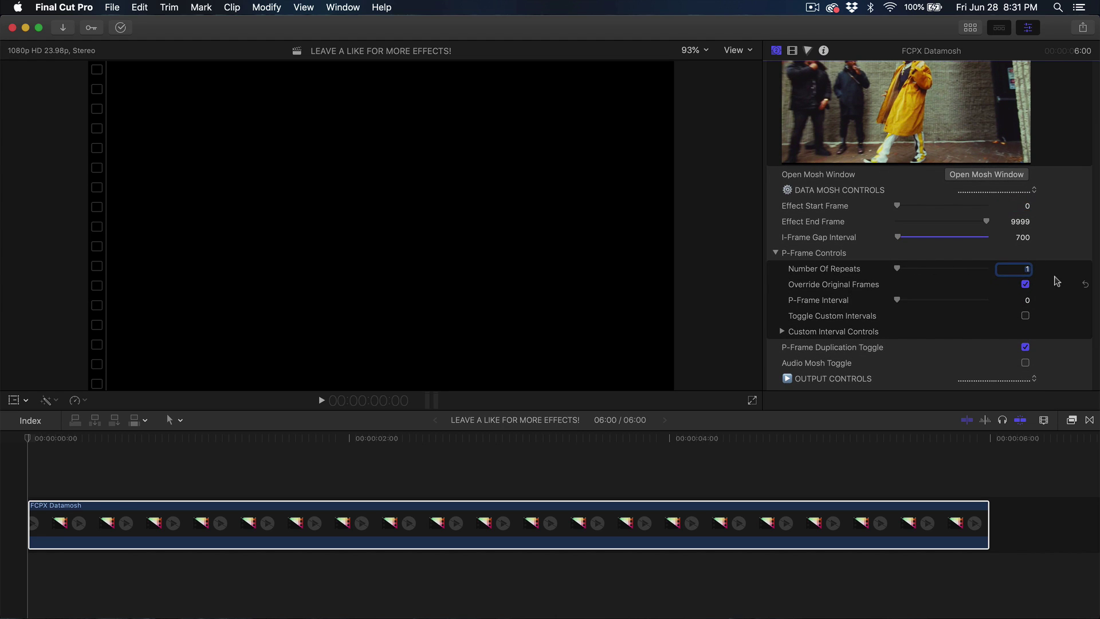
left_click(1025, 301)
type("15")
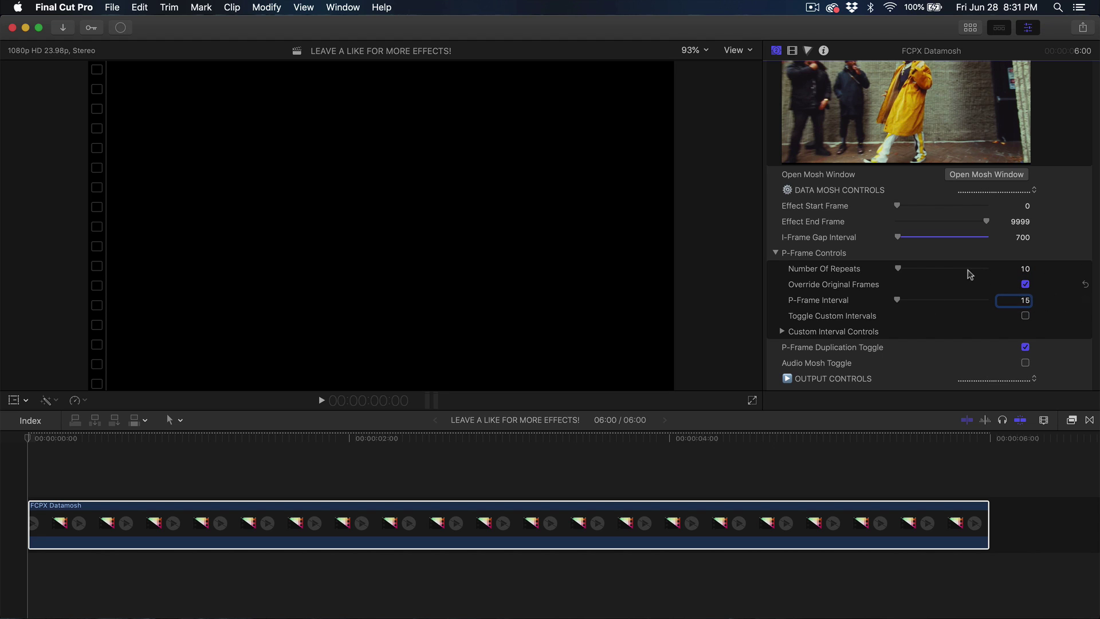
key("Tab")
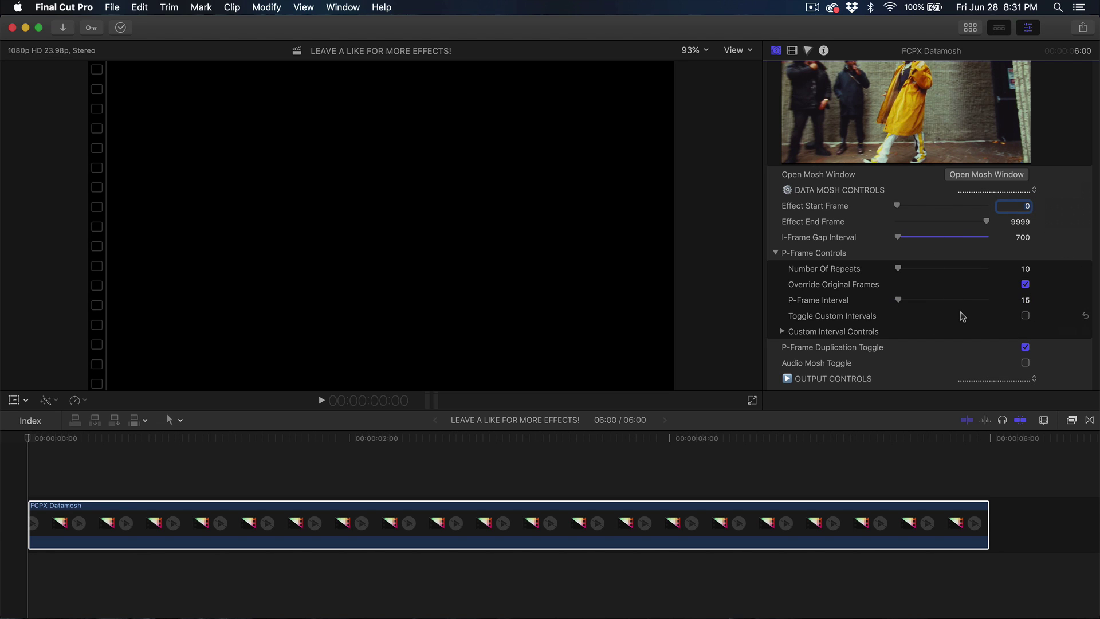
scroll(962, 317, "down", 2)
- Collapse Custom Interval Controls and review Output Controls: bitrate 20000, width 1920, 24 fps, quality 100
left_click(783, 292)
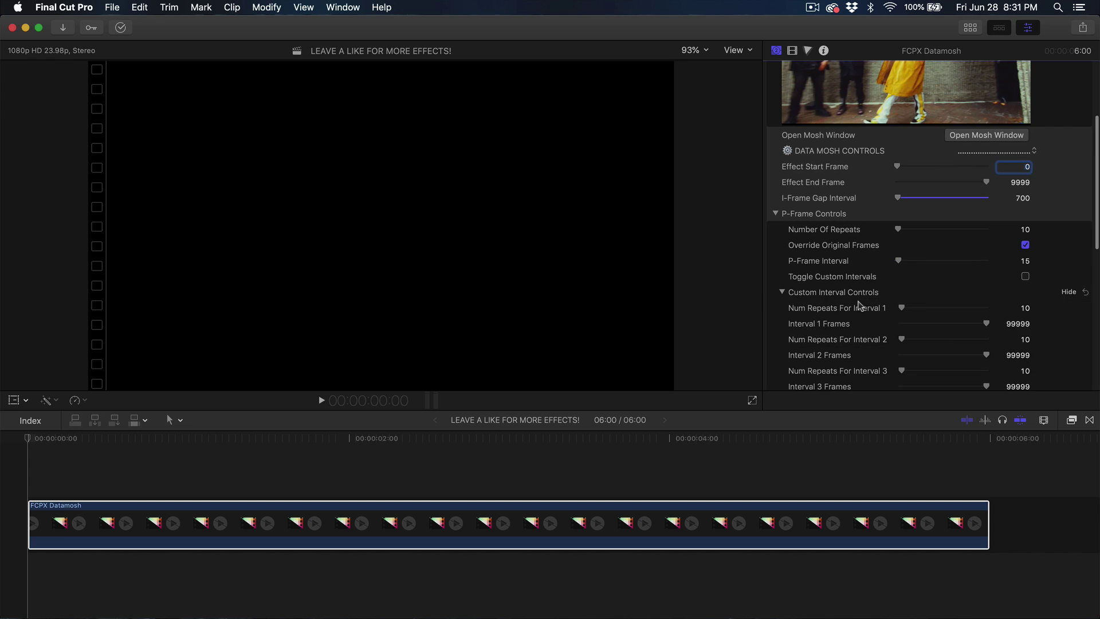
scroll(854, 298, "down", 5)
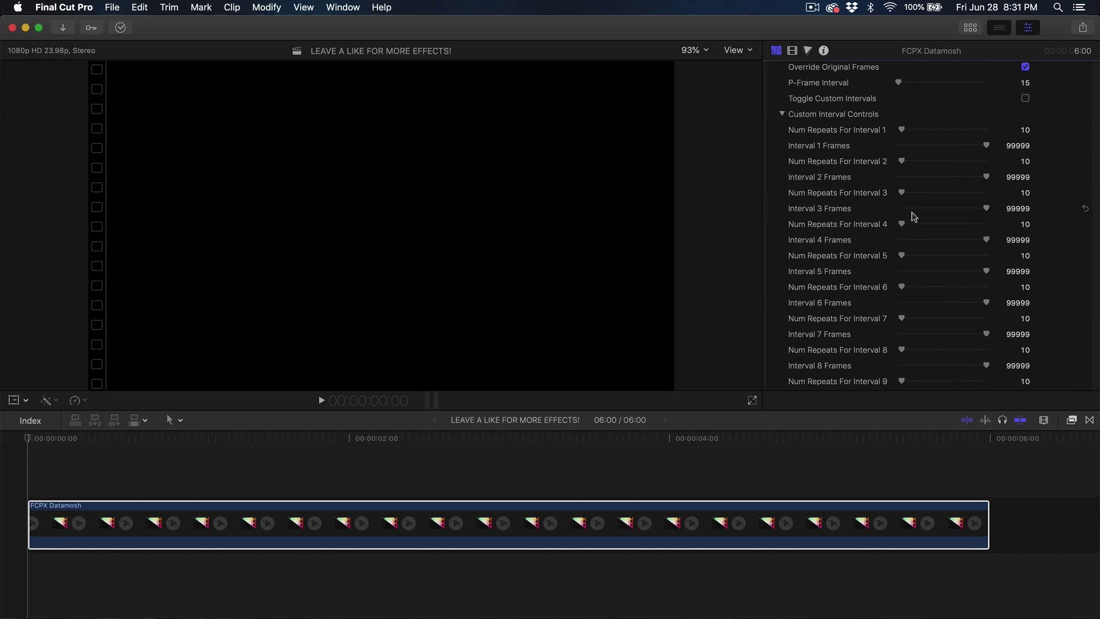
scroll(819, 131, "up", 2)
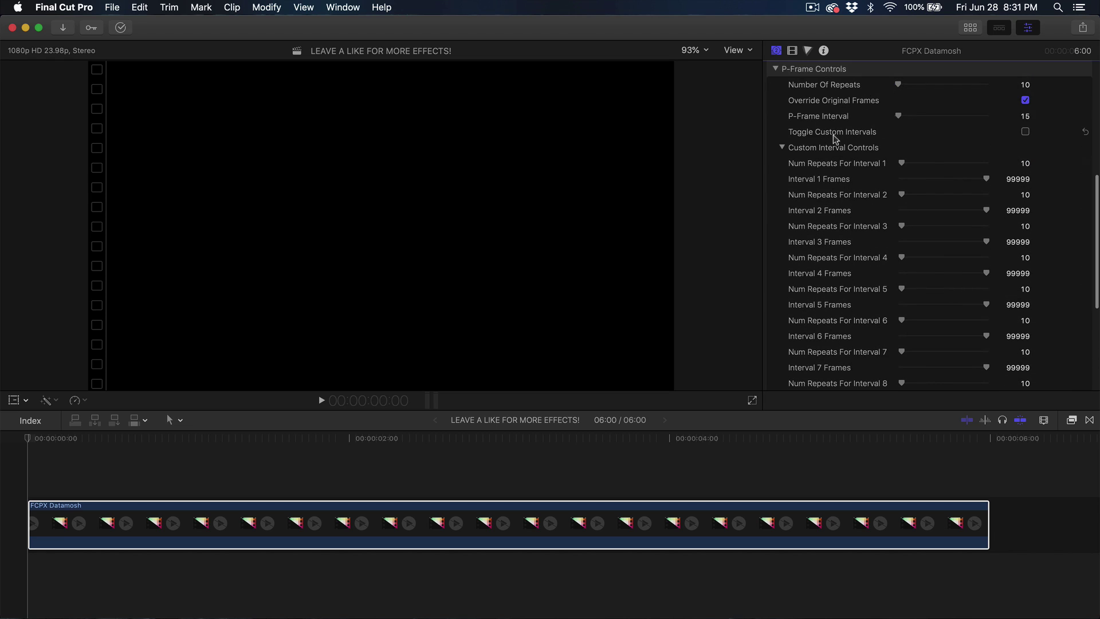
left_click(781, 147)
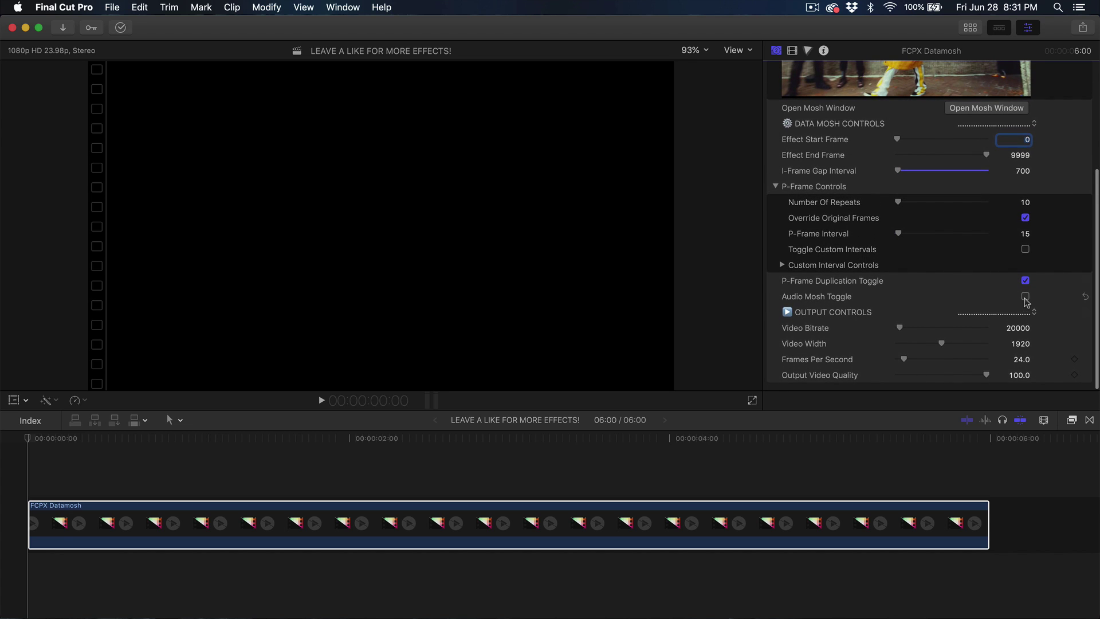
scroll(1025, 303, "up", 2)
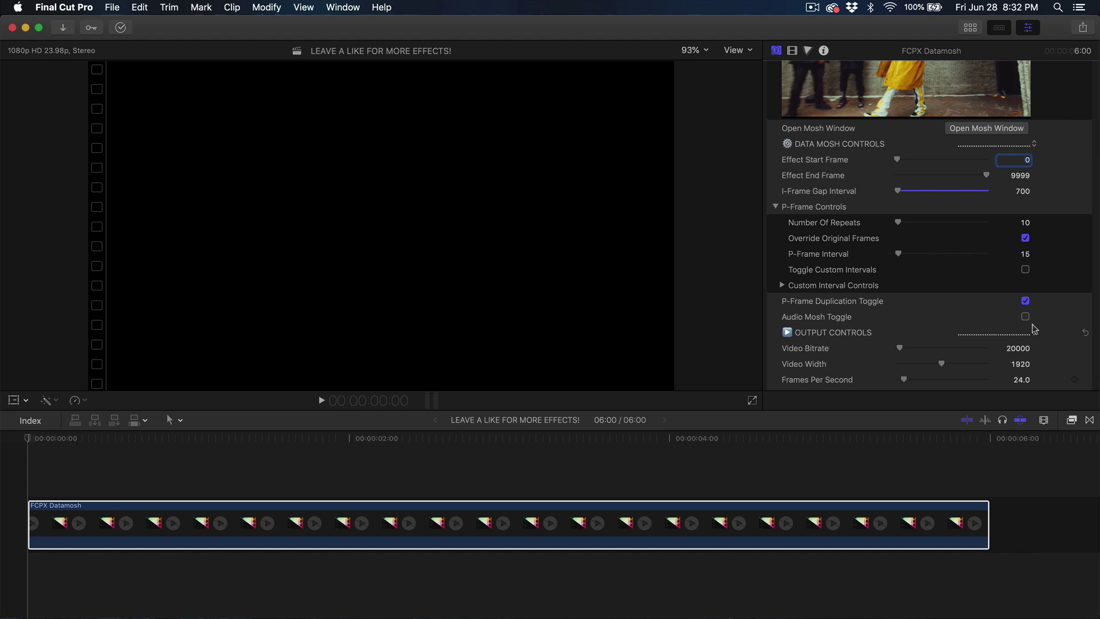
scroll(1025, 319, "down", 1)
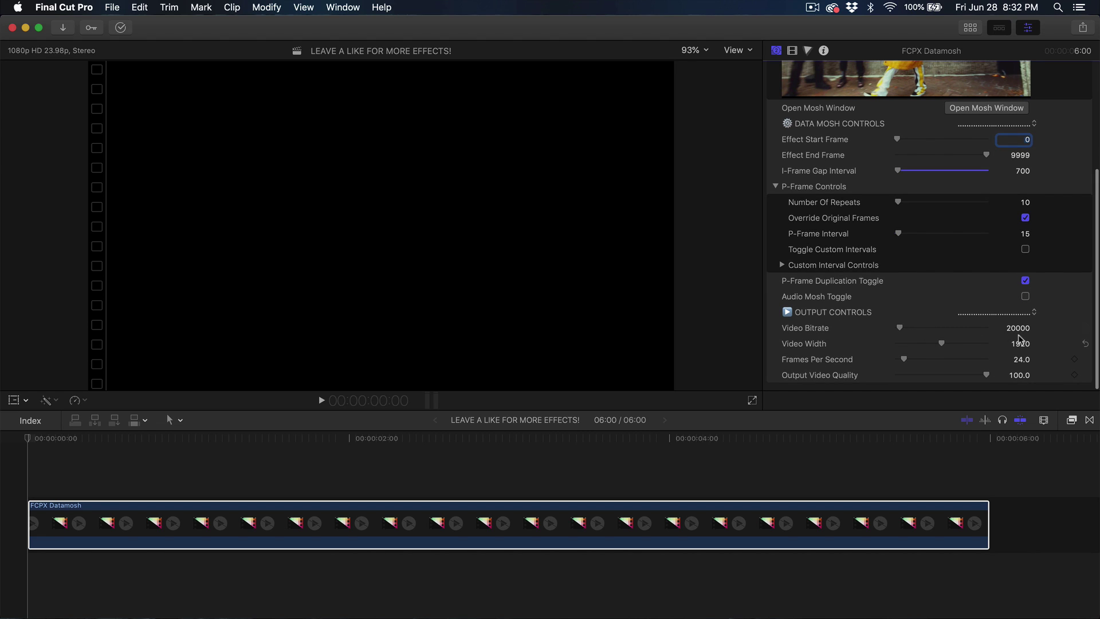
key("XF86MonBrightnessUp")
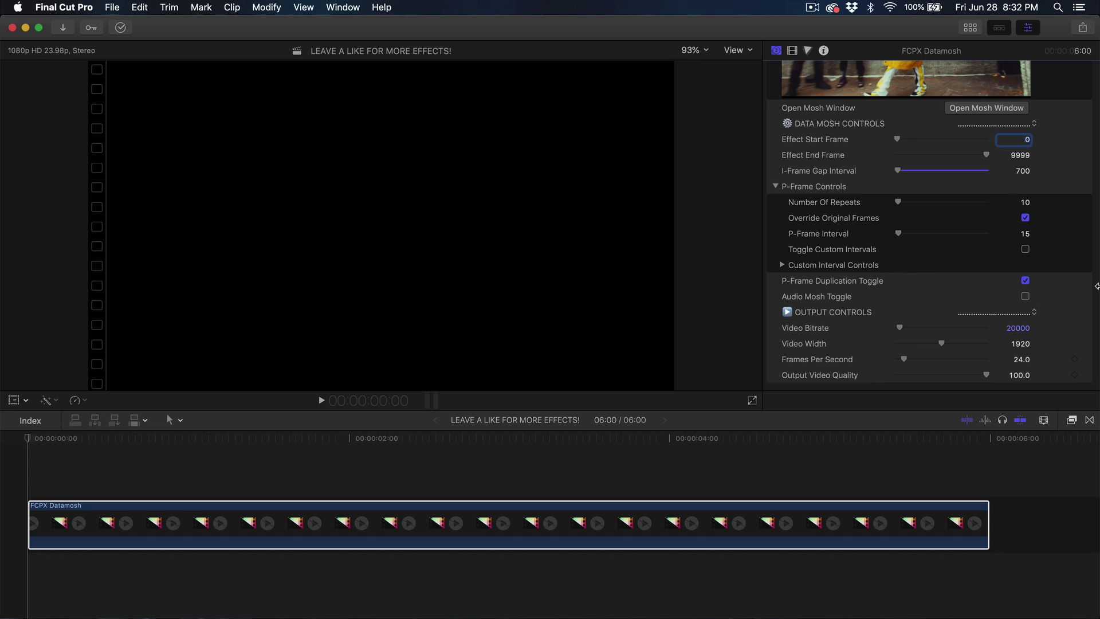
- Run Mosh to render pre-data mosh_moshed.mp4, then open it from Finder to play it
scroll(974, 229, "up", 5)
left_click(874, 105)
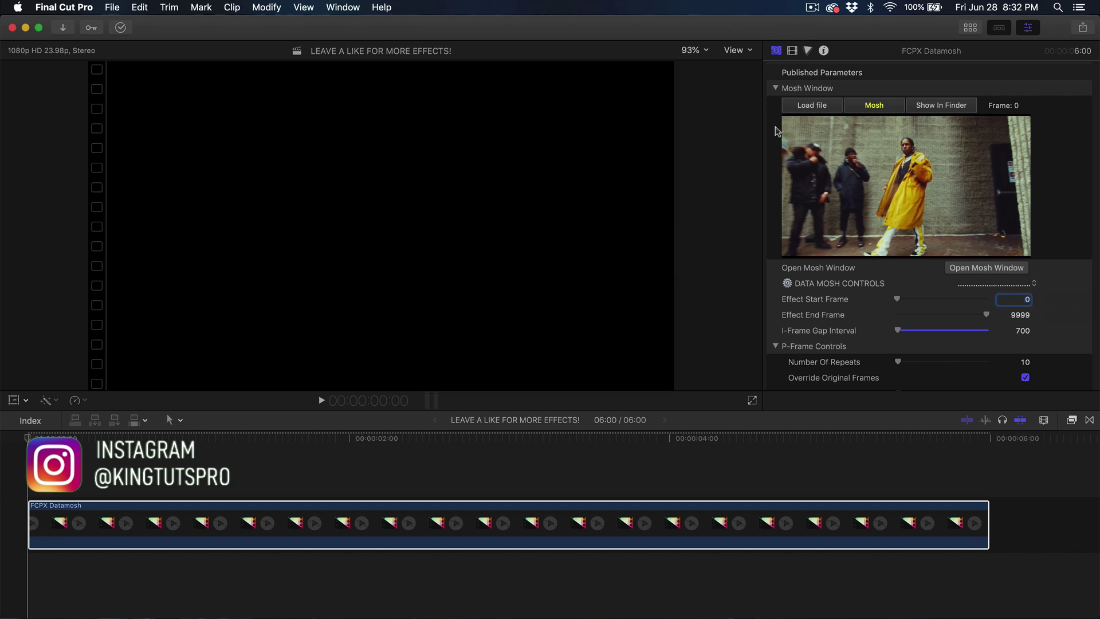
left_click(940, 106)
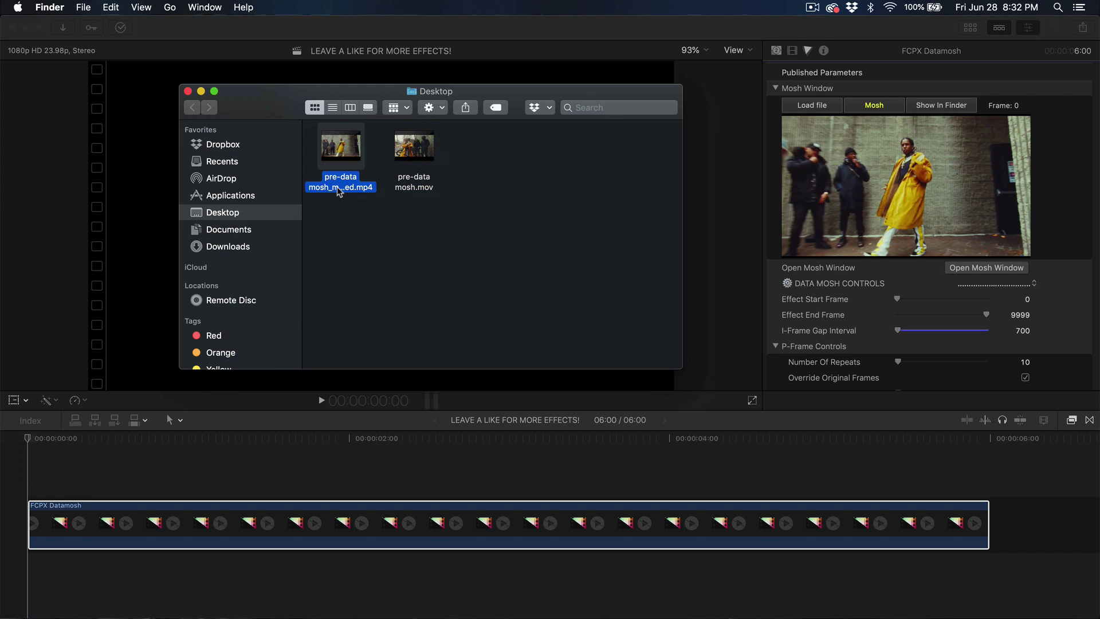
double_click(339, 191)
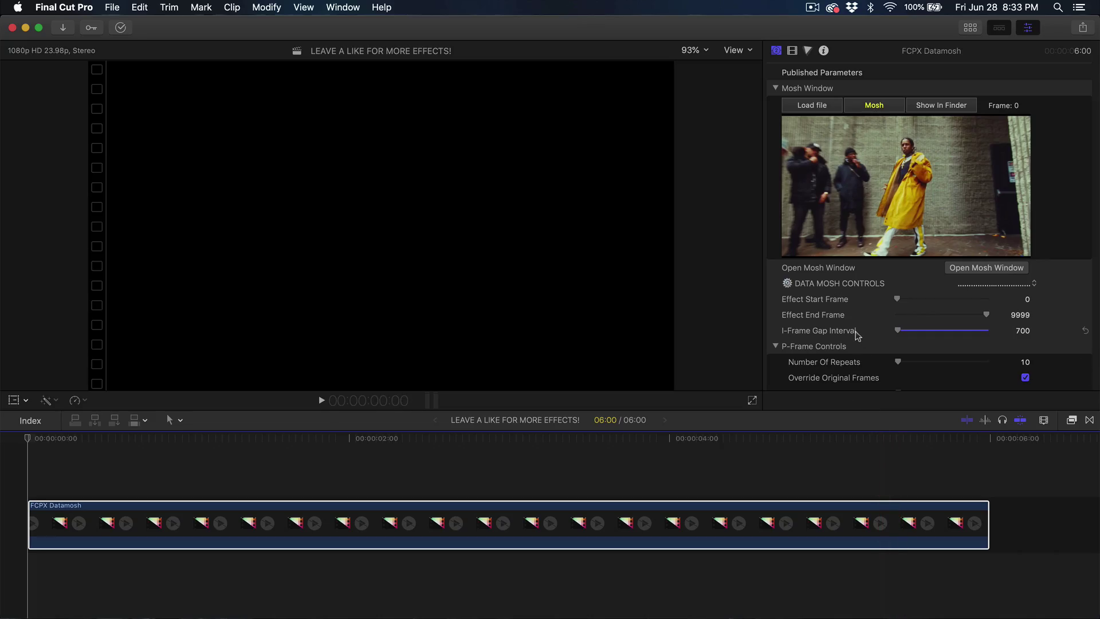
scroll(858, 335, "down", 5)
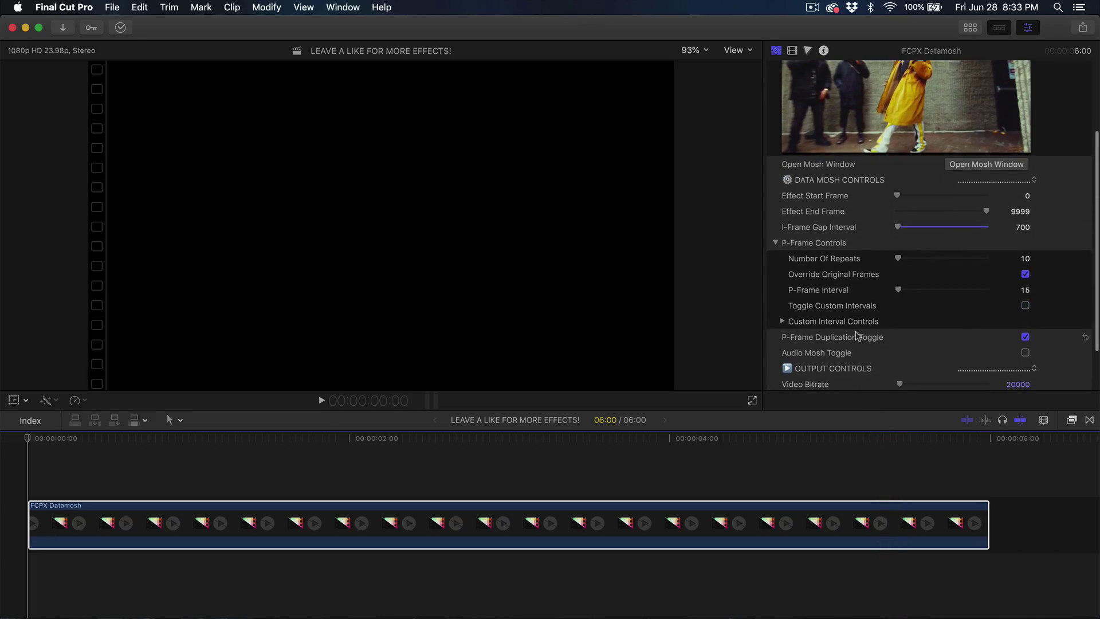
scroll(857, 336, "up", 2)
scroll(858, 335, "down", 2)
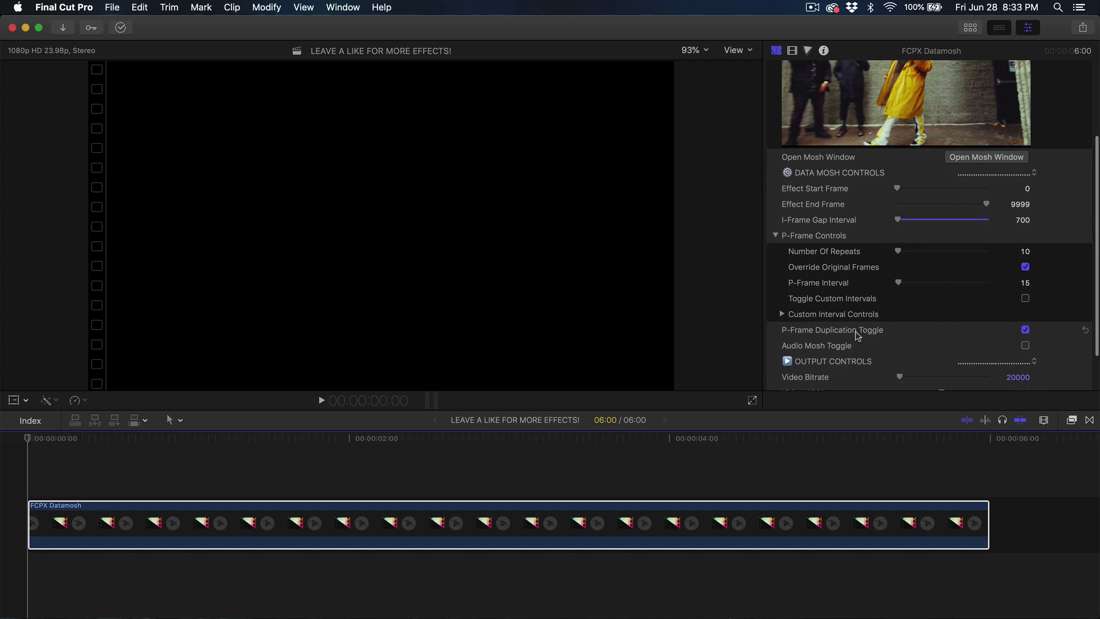